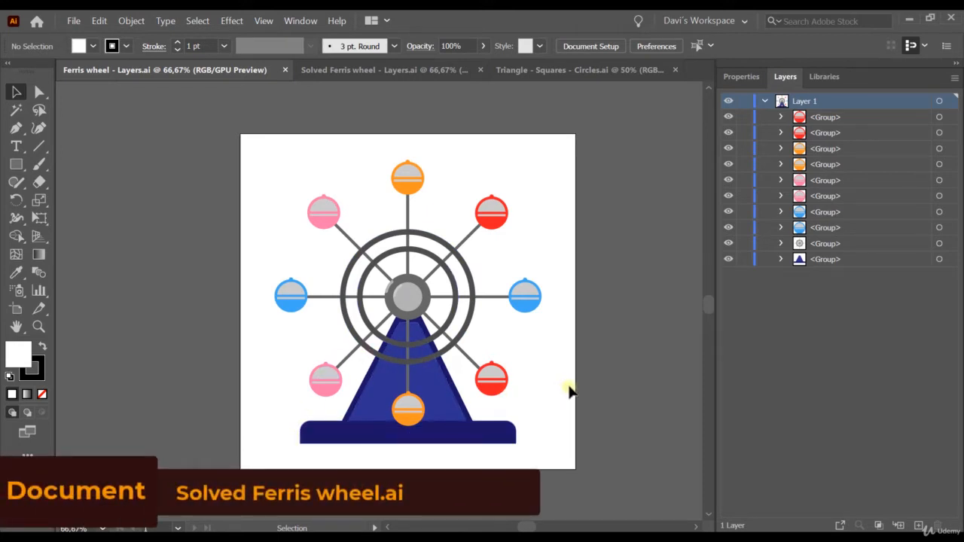
Switch to the Triangle - Squares - Circles.ai document and show its Triangles, Ellipse and Squares layers.
click(316, 74)
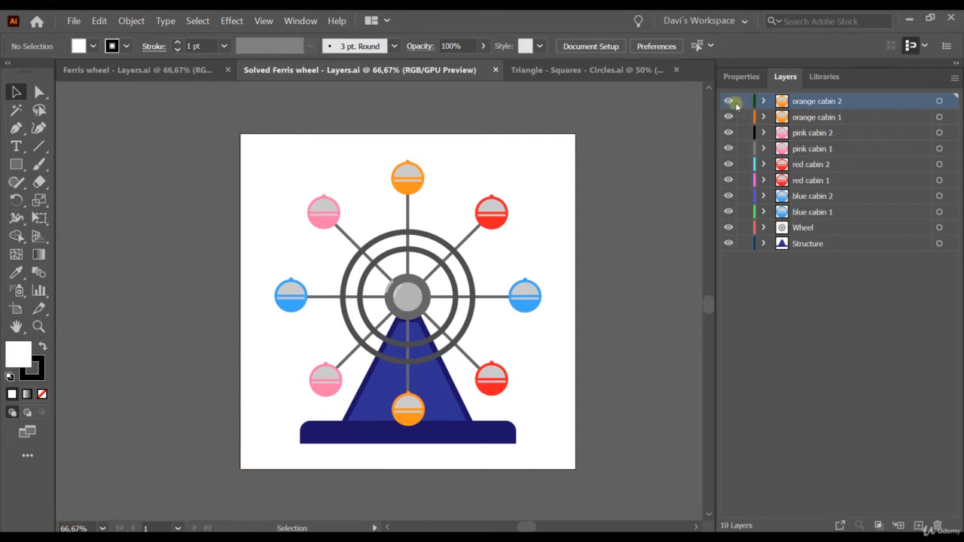
click(576, 70)
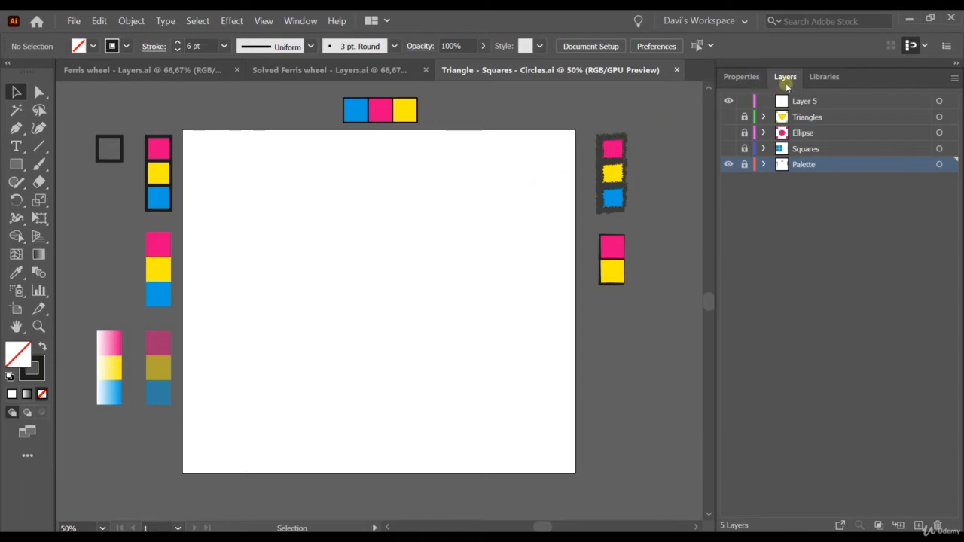
click(727, 101)
click(728, 117)
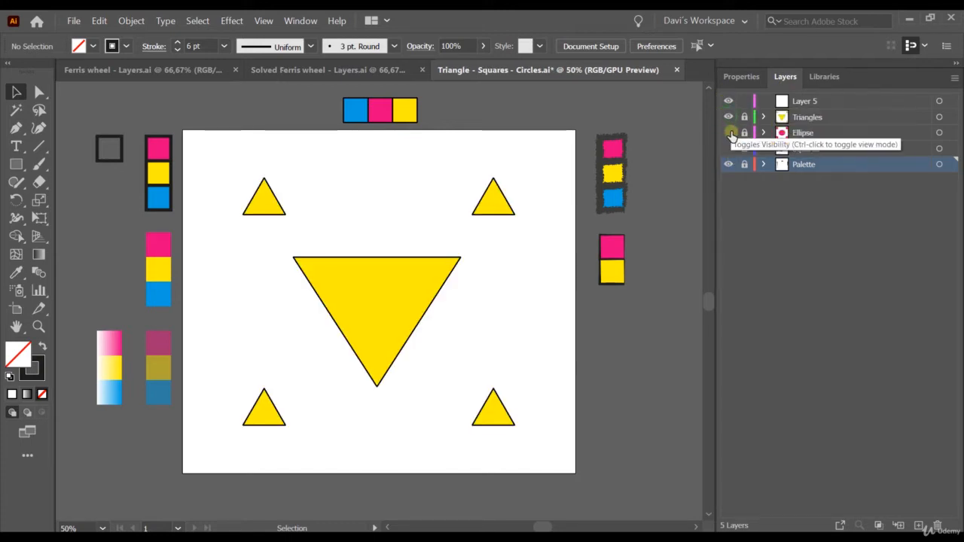
click(729, 133)
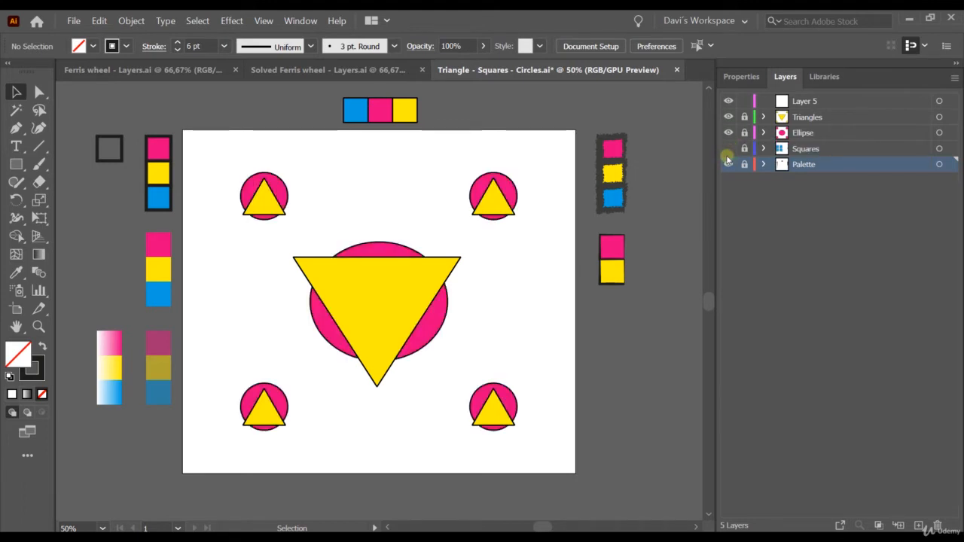
click(727, 149)
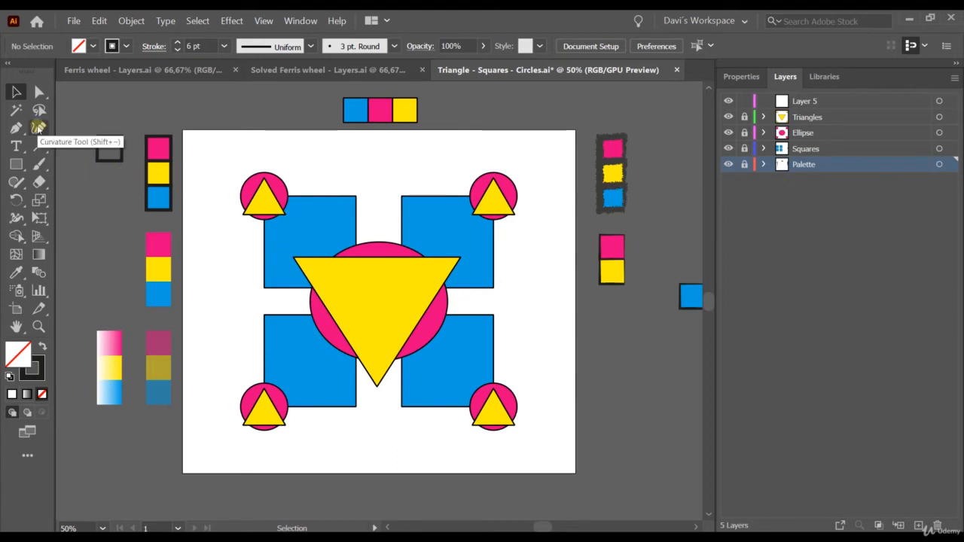
Draw a small closed oval on Layer 5 with the Curvature tool near the artboard's upper edge, and delete it.
click(38, 128)
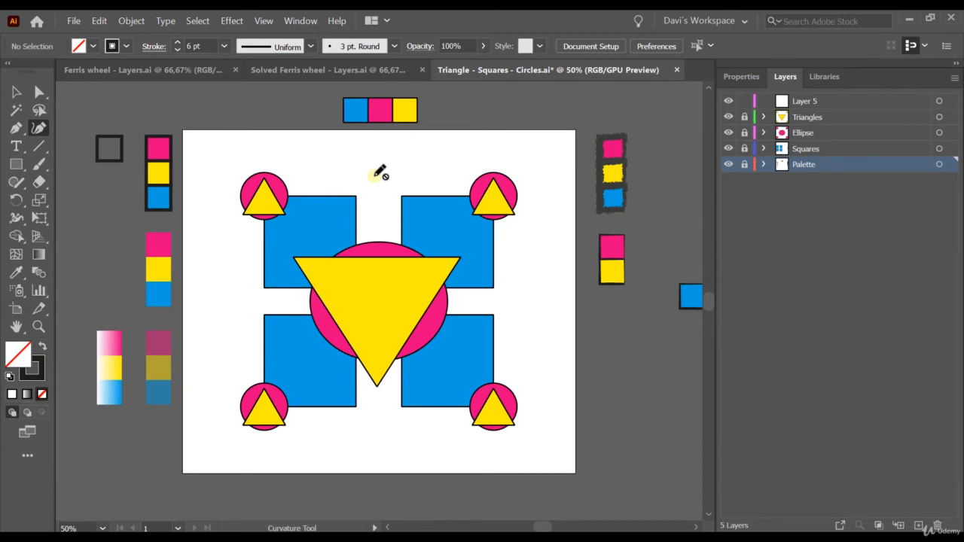
click(805, 102)
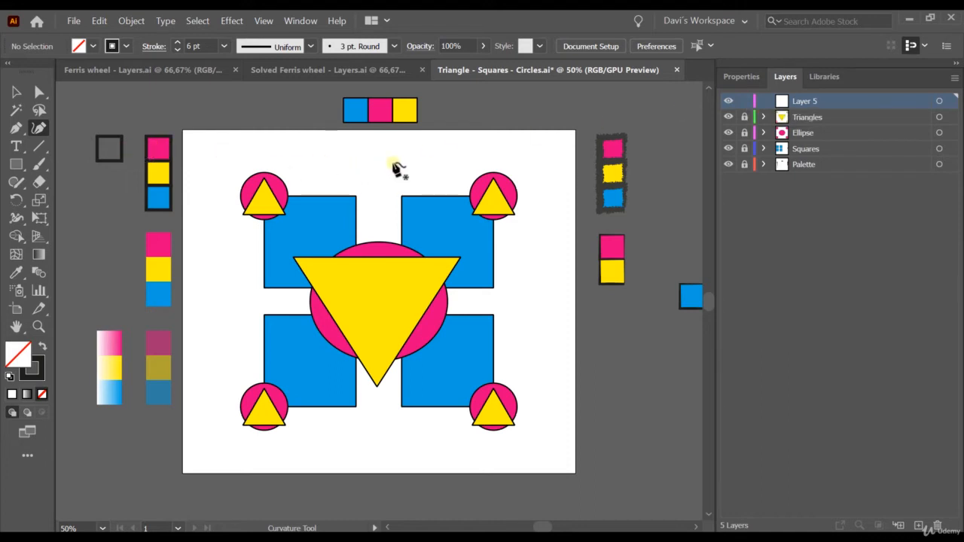
click(367, 166)
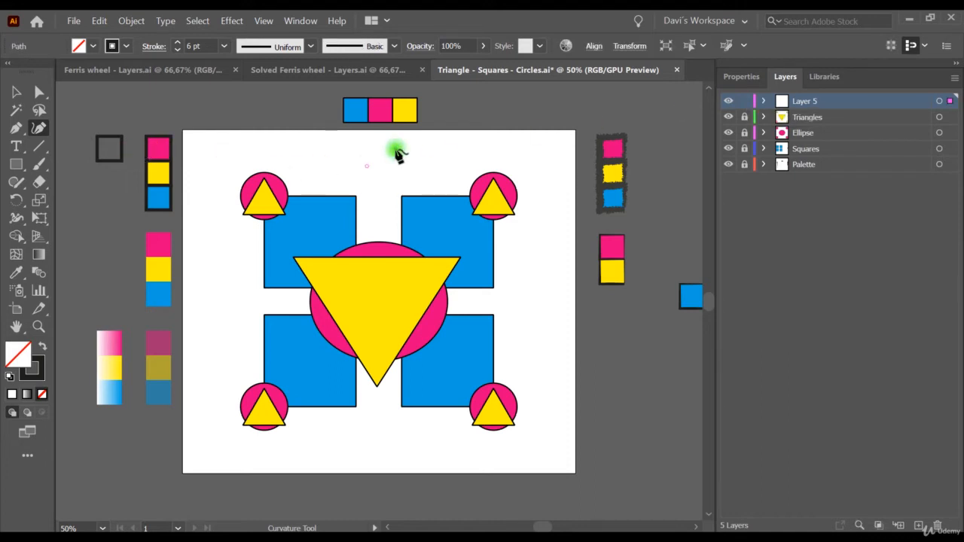
click(422, 161)
click(390, 180)
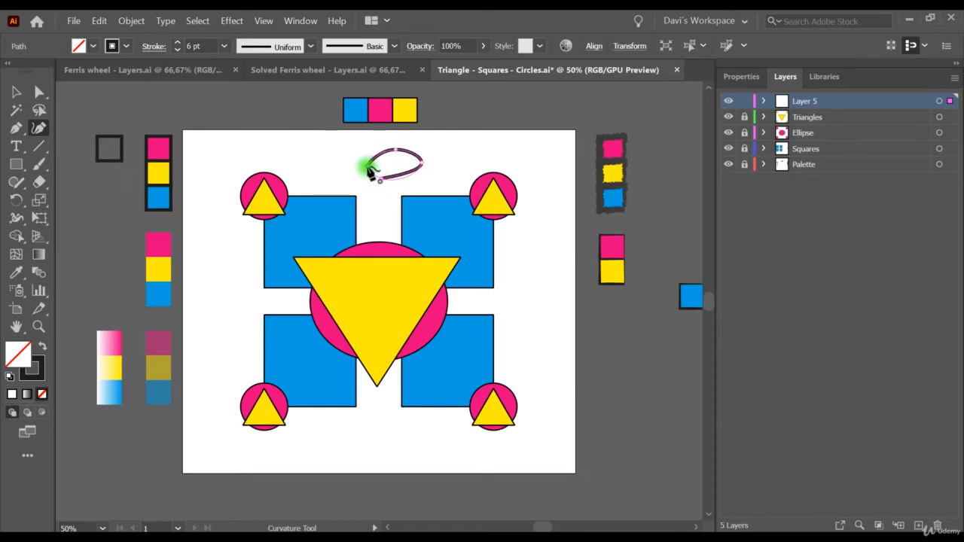
click(368, 166)
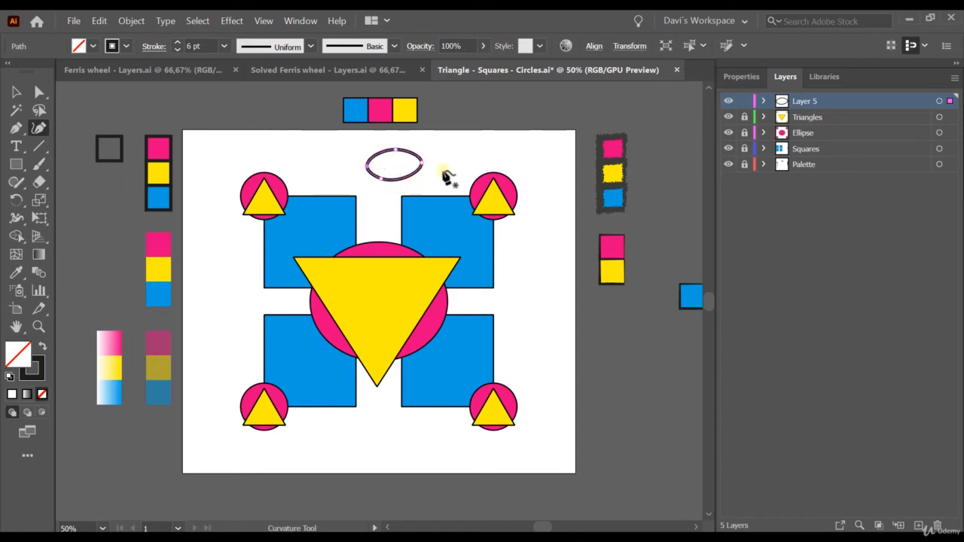
click(18, 91)
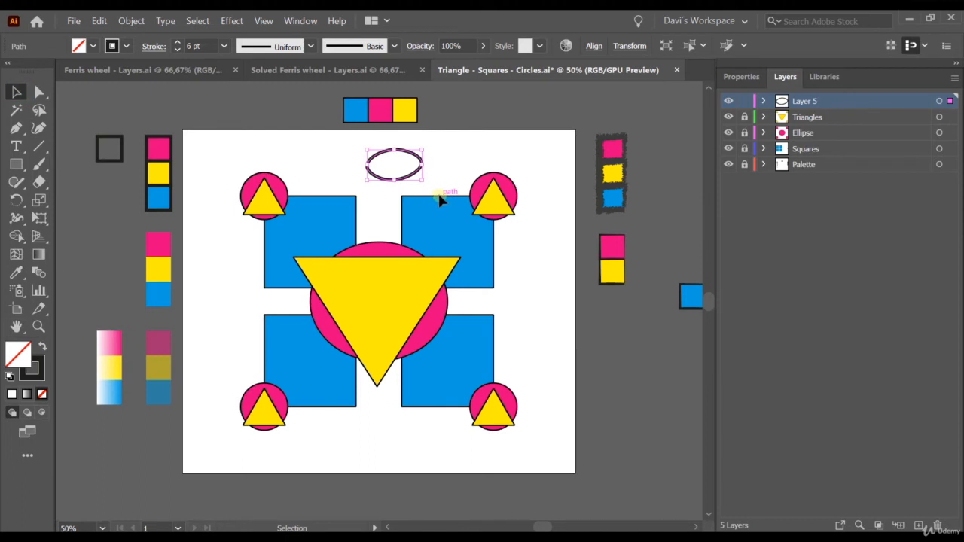
key(Delete)
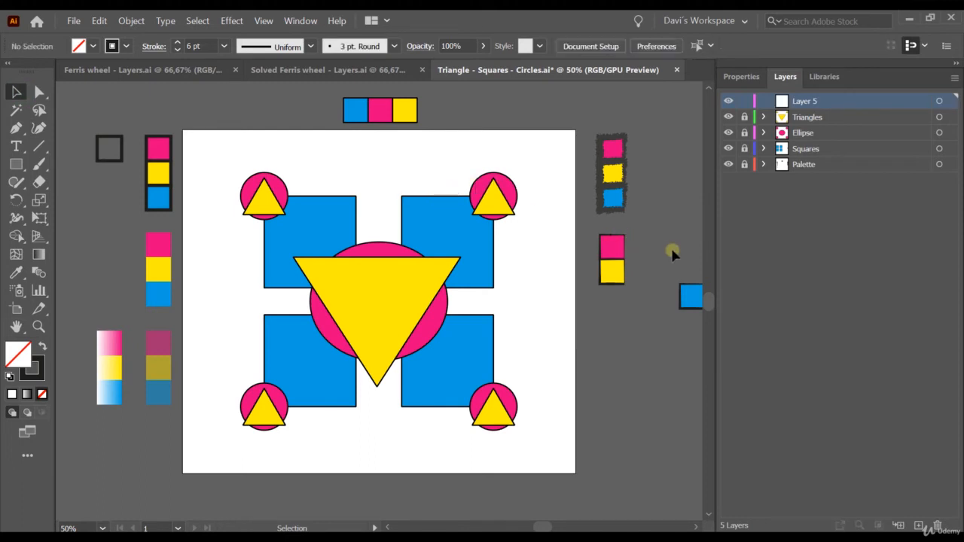
Unlock the Triangles, Ellipse and Squares layers.
click(743, 118)
click(743, 133)
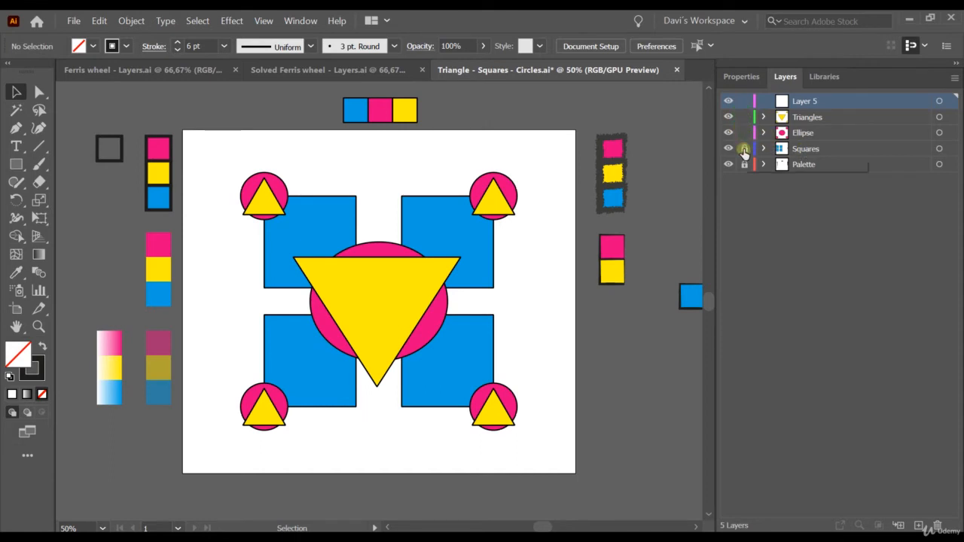
click(744, 149)
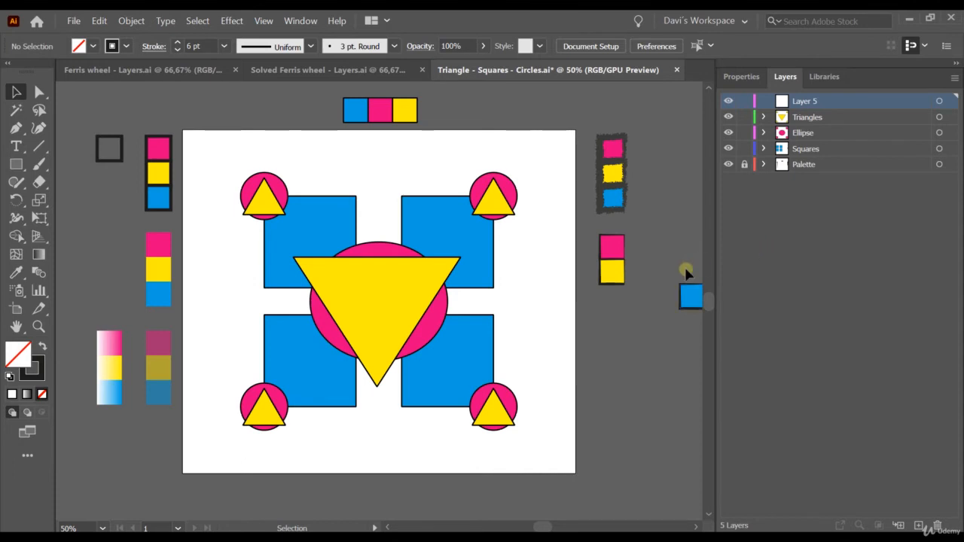
Select the large yellow triangle in the centre and send it to the back.
click(379, 303)
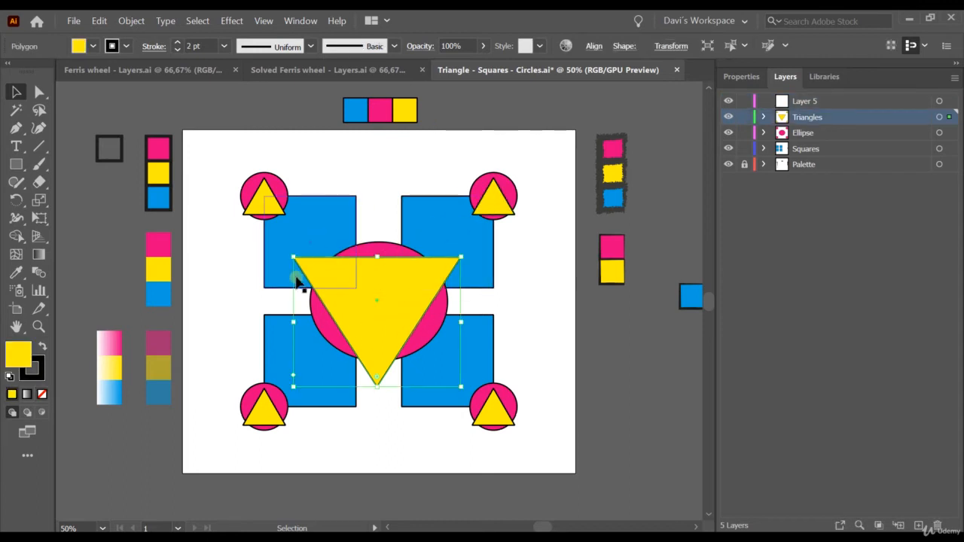
right_click(393, 286)
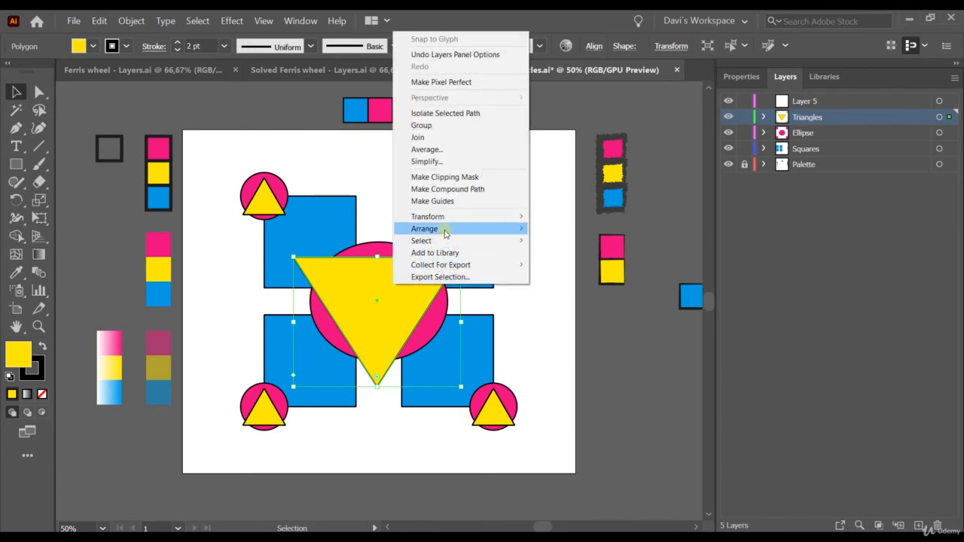
mouse_move(448, 230)
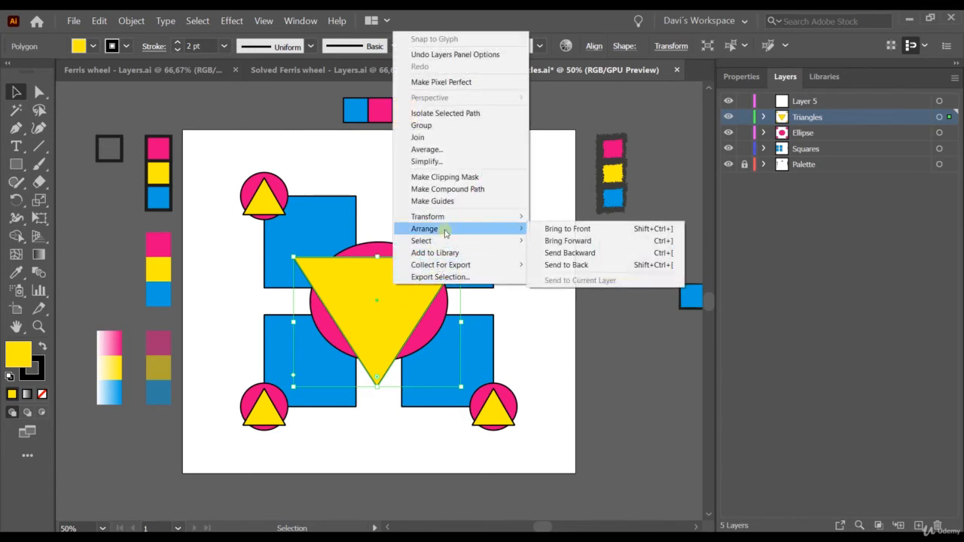
click(565, 268)
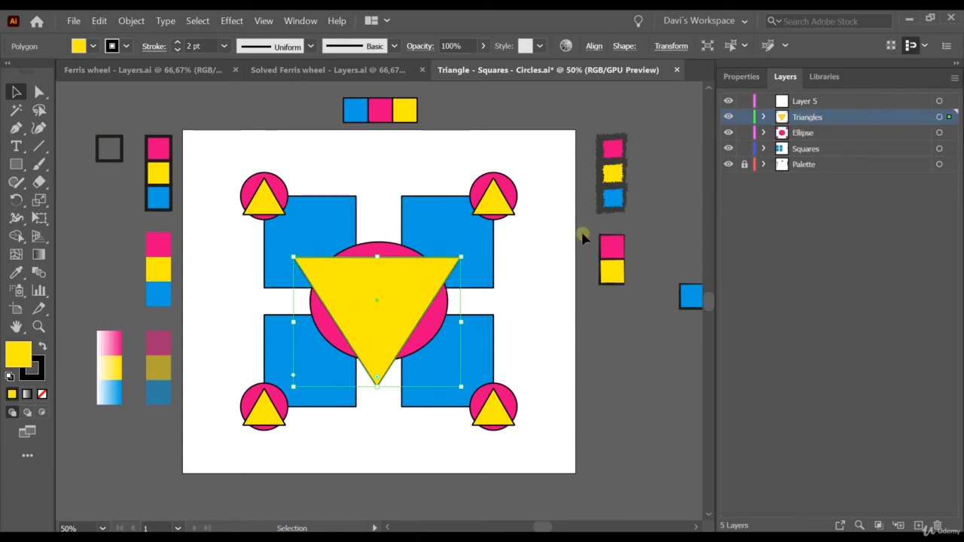
Try to send the large triangle behind the other shapes with Send to Back while the Squares layer is active.
click(805, 149)
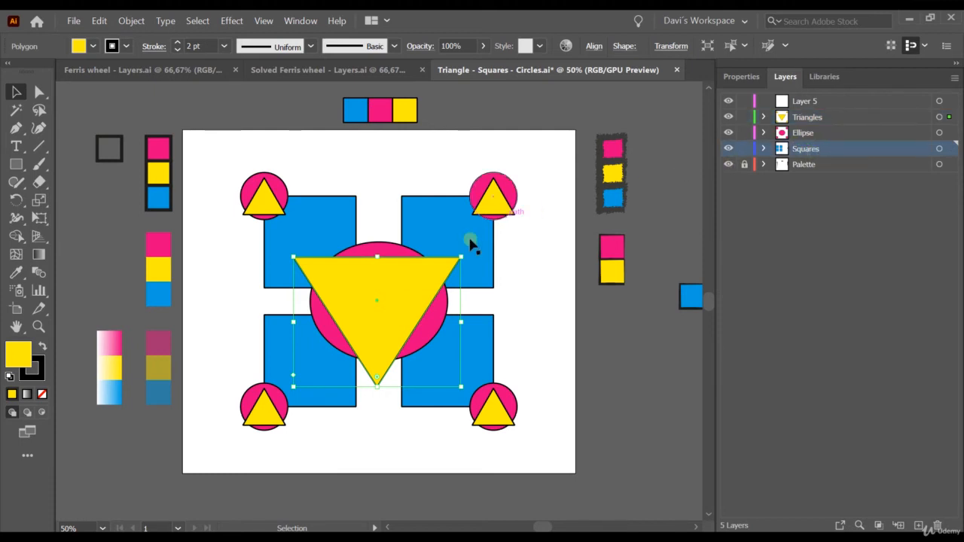
right_click(380, 320)
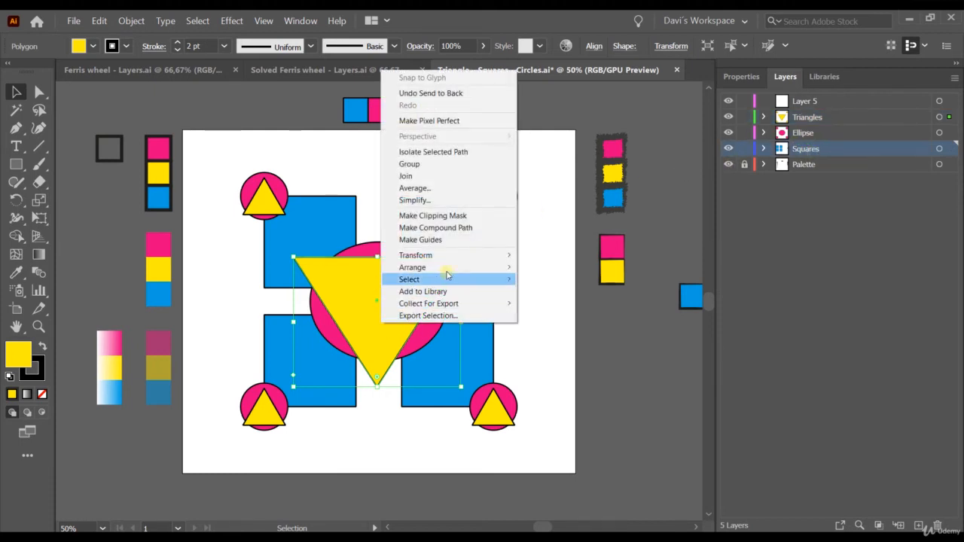
mouse_move(451, 268)
click(554, 304)
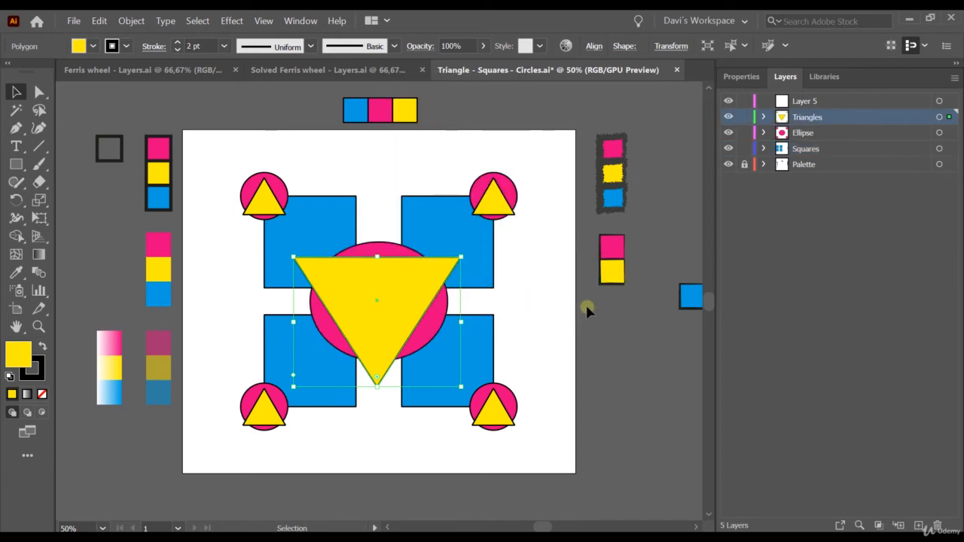
Expand the Triangles layer and bring the large central triangle to the front.
click(762, 117)
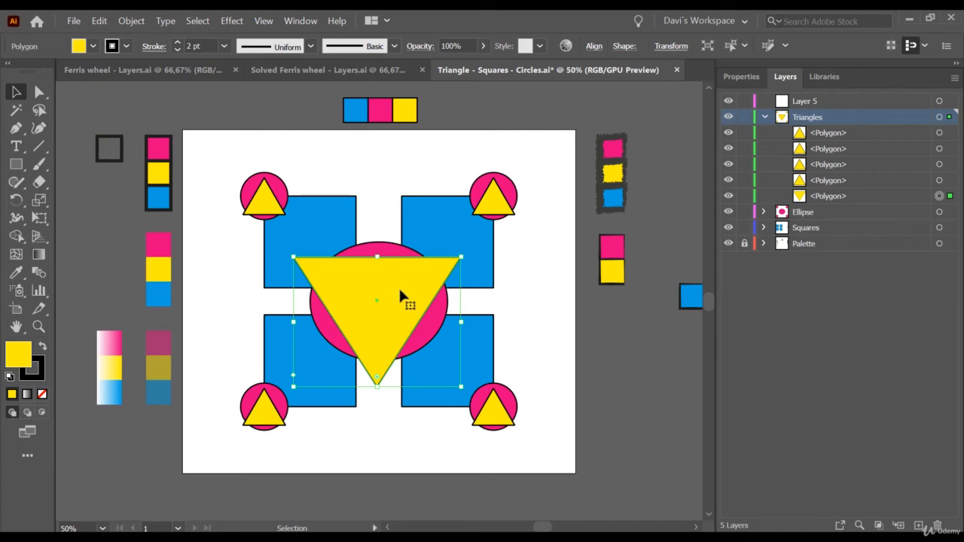
right_click(398, 286)
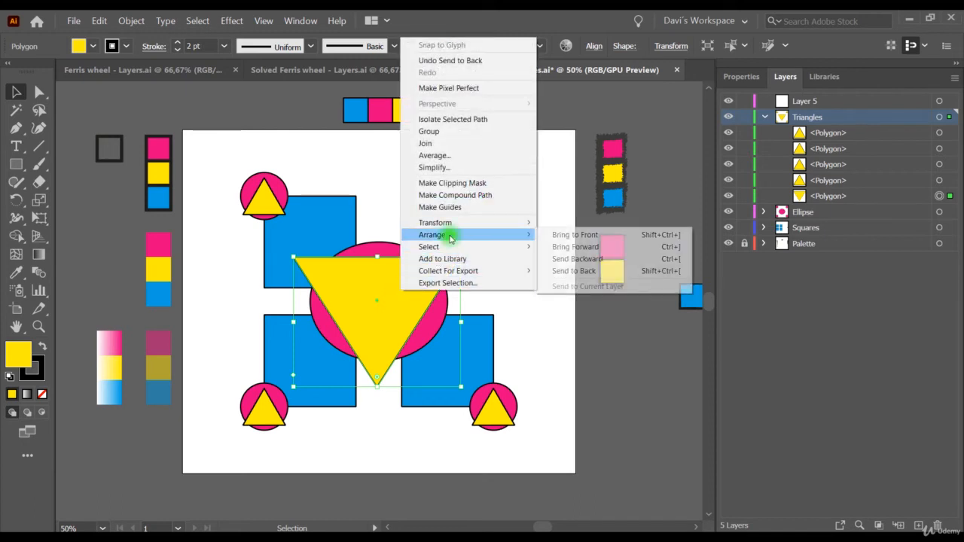
click(577, 235)
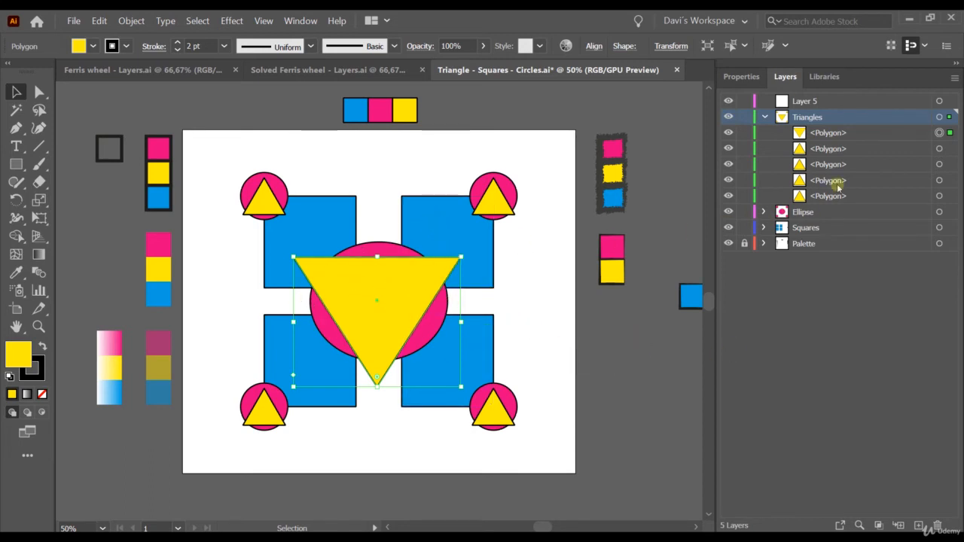
Move the large inverted triangle's polygon from the Triangles layer into the Squares layer.
click(824, 133)
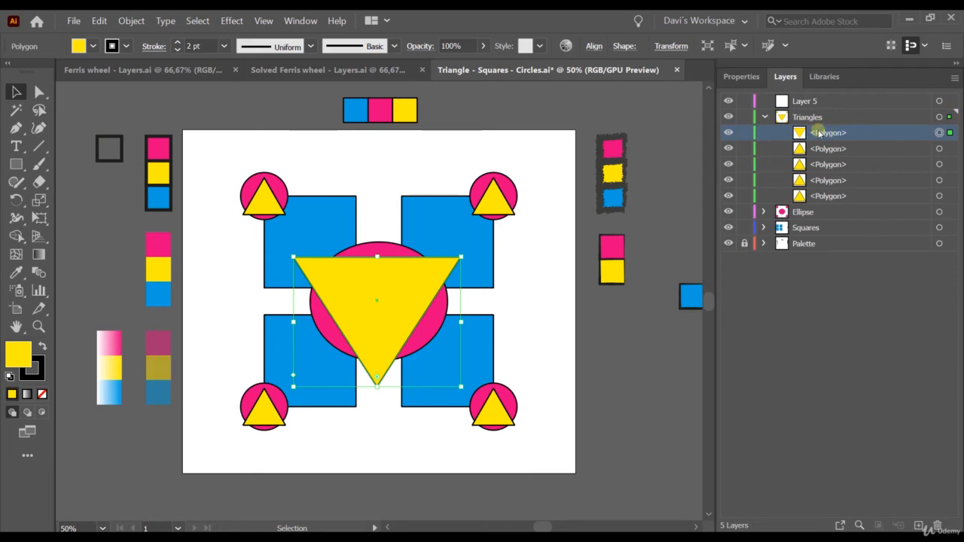
drag(826, 136, 813, 227)
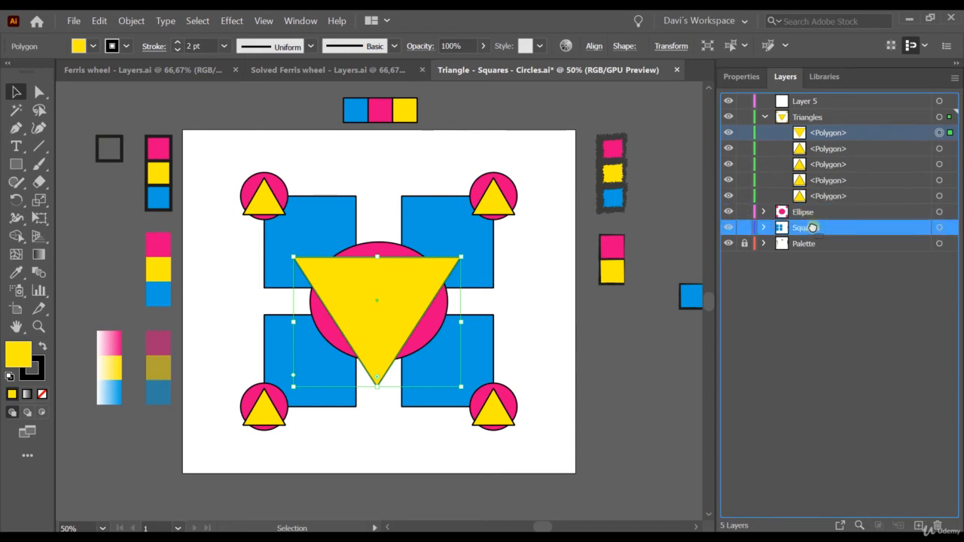
drag(812, 228, 812, 227)
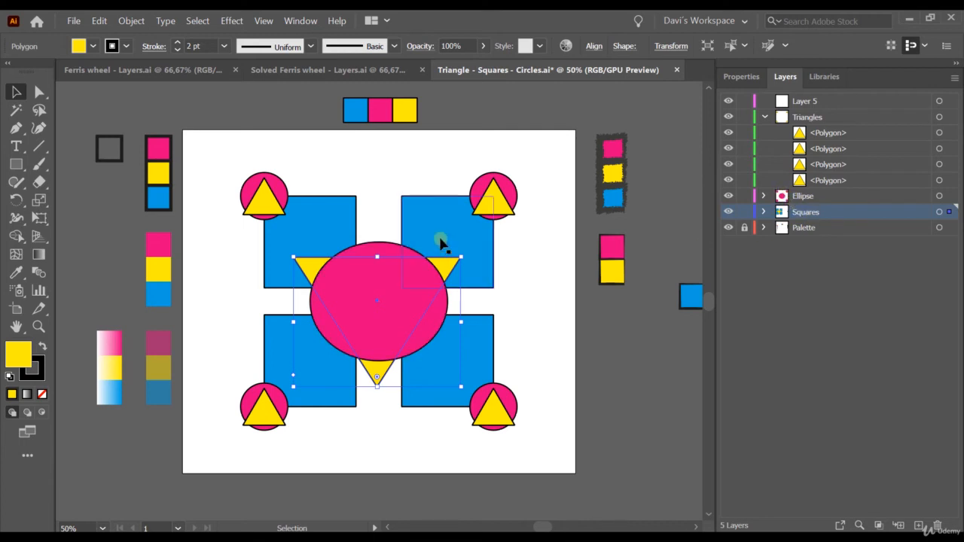
Examine the moved polygon inside the Squares layer and the stacking order of the Squares and Ellipse layers.
click(764, 212)
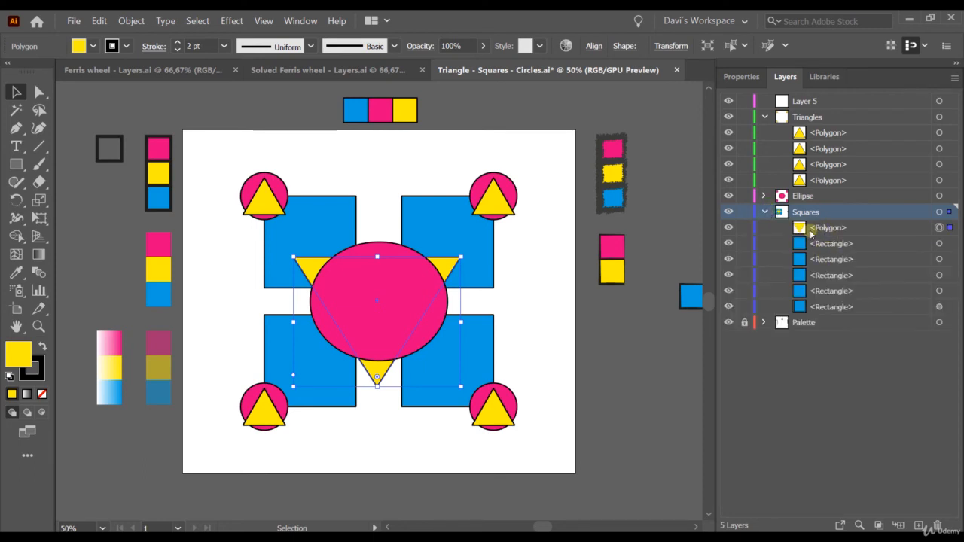
click(819, 229)
click(805, 213)
click(809, 228)
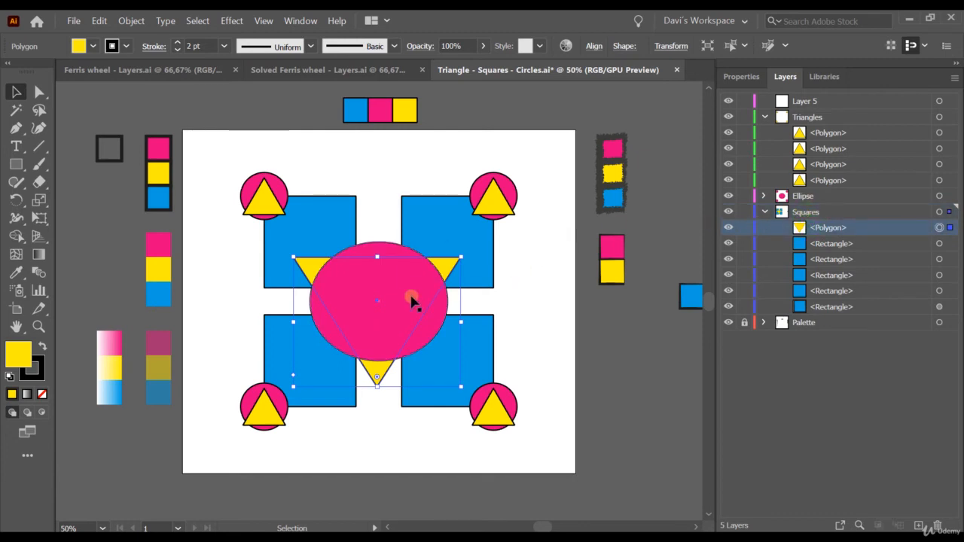
click(804, 197)
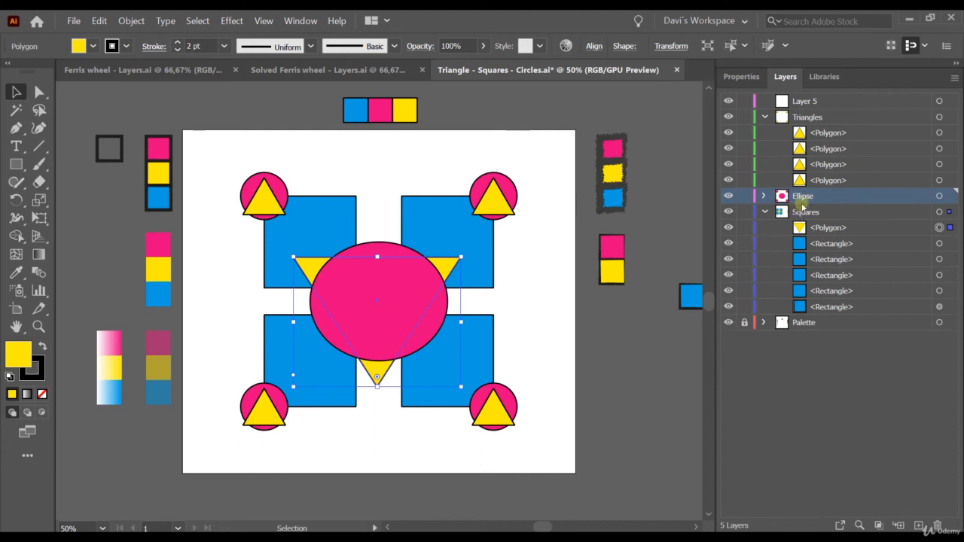
click(813, 228)
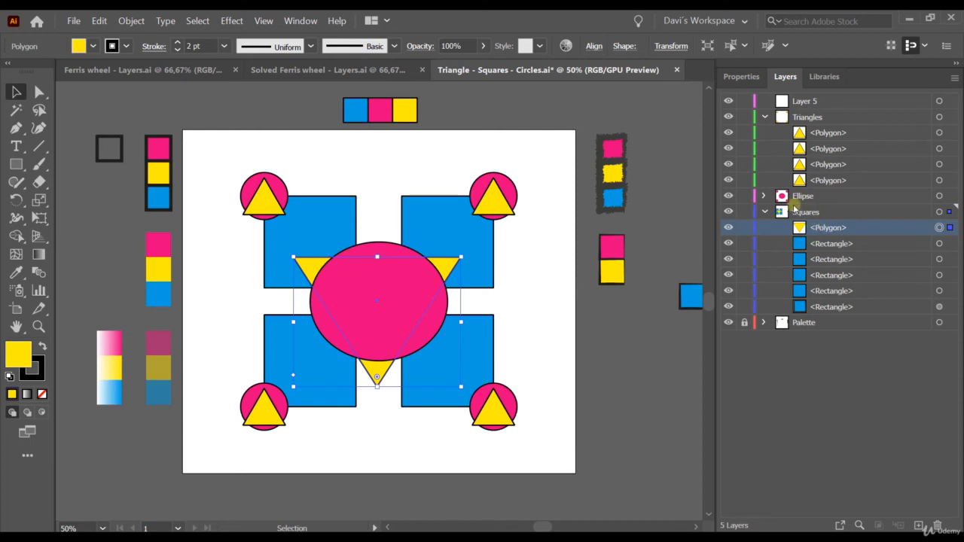
click(811, 198)
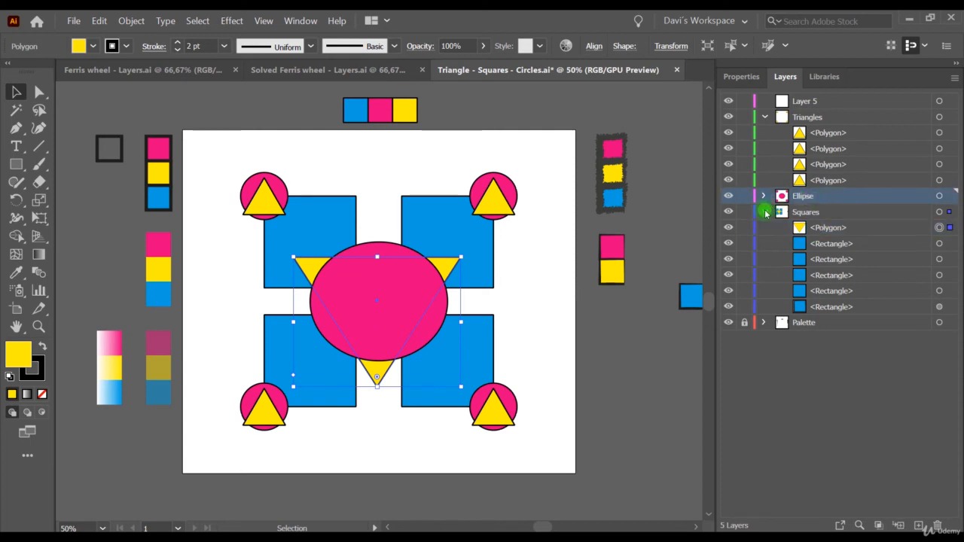
click(764, 211)
Move the Ellipse layer below the Squares layer and expand Squares to show its contents.
click(795, 197)
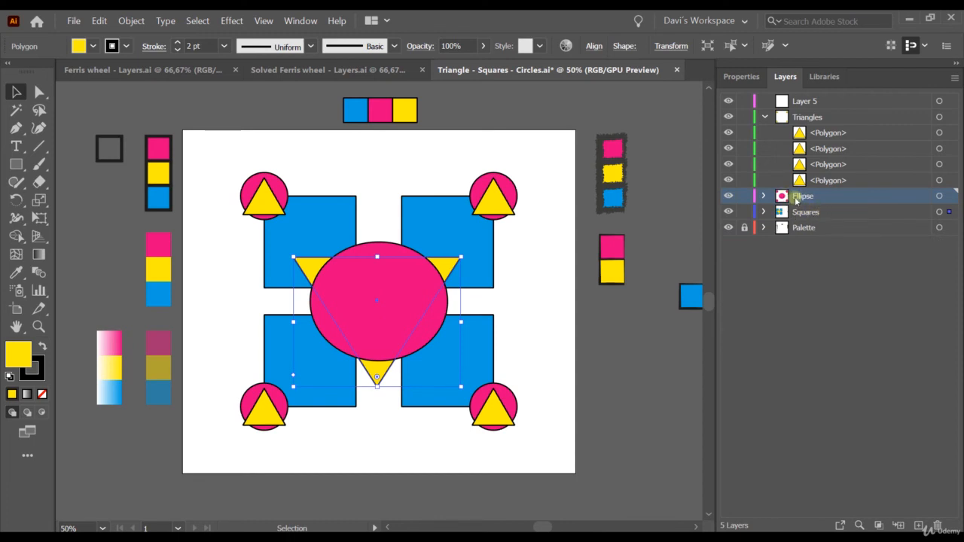
drag(796, 198, 787, 220)
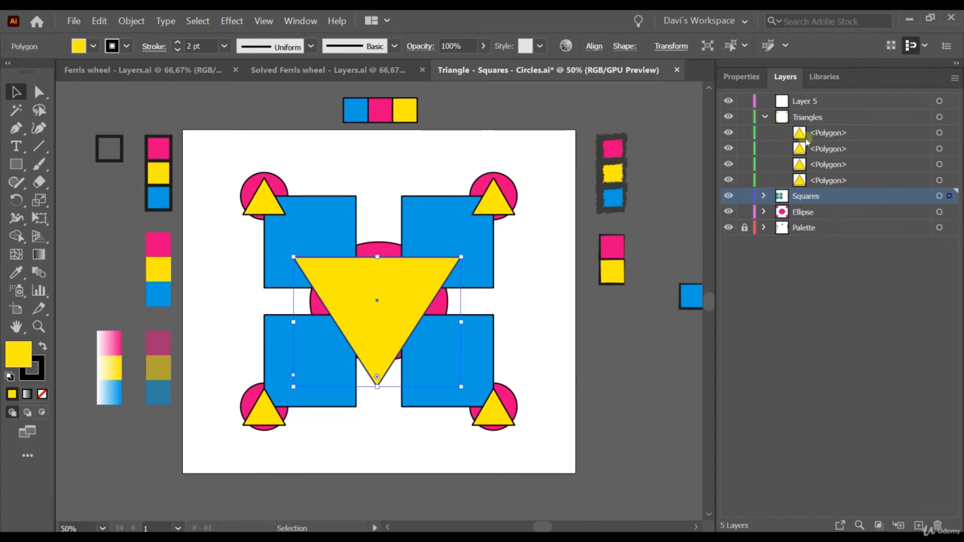
click(764, 198)
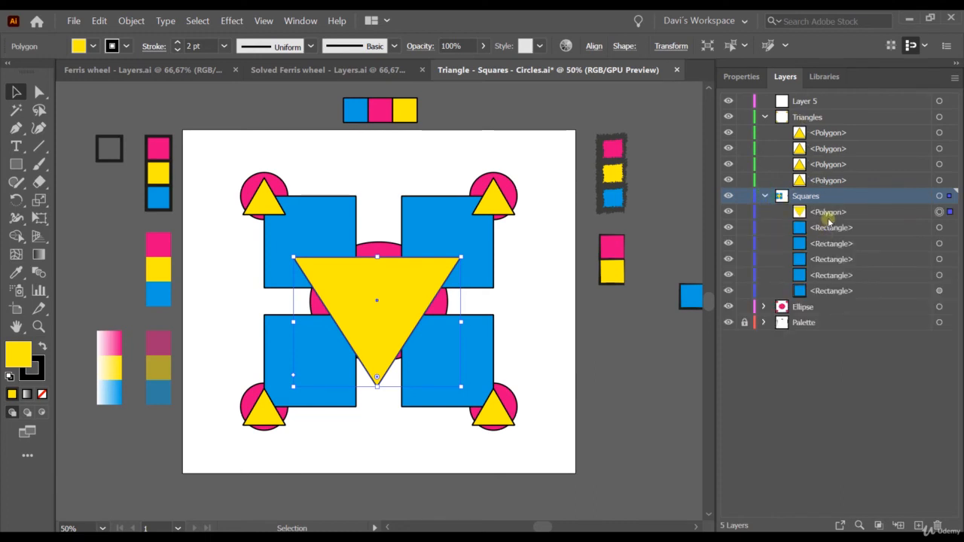
Send the large inverted yellow triangle to the back within the Squares layer.
click(828, 214)
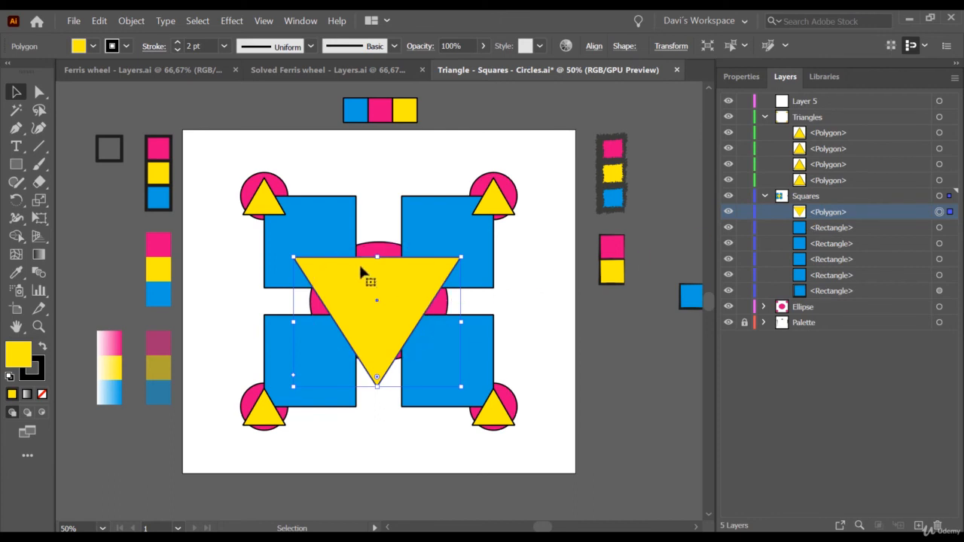
right_click(395, 290)
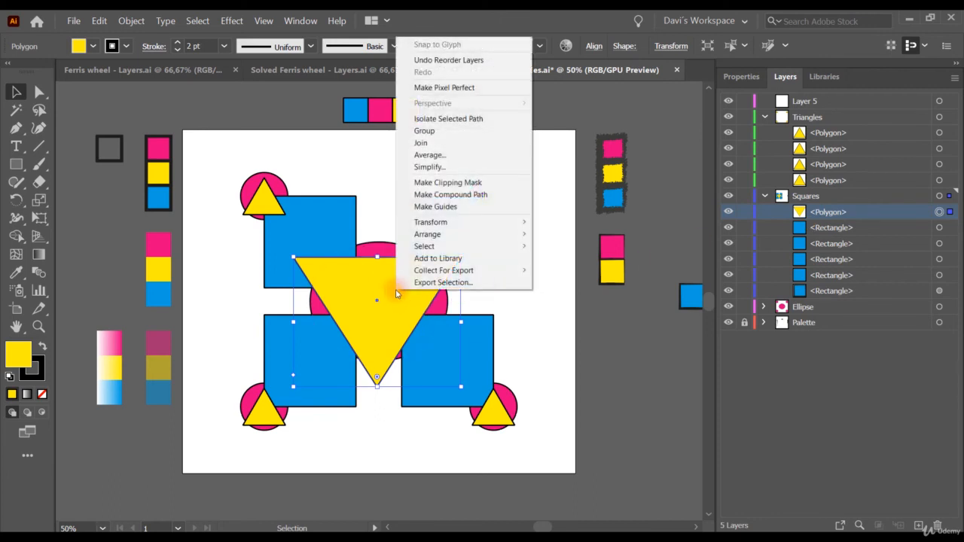
mouse_move(472, 233)
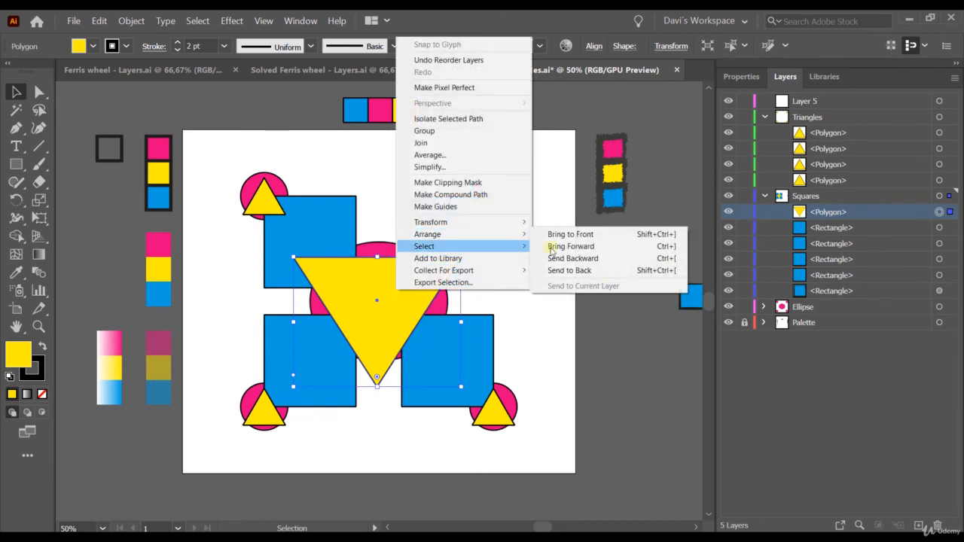
click(569, 270)
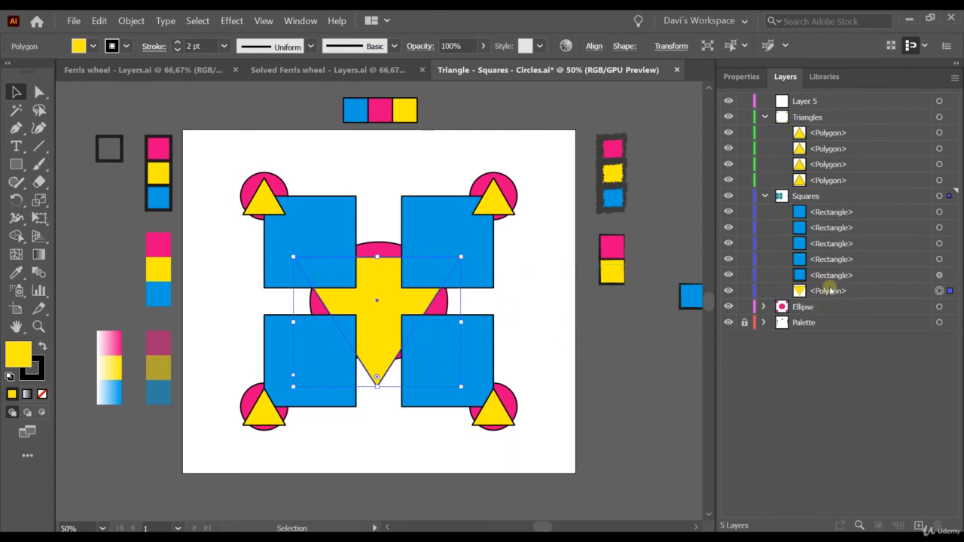
click(807, 198)
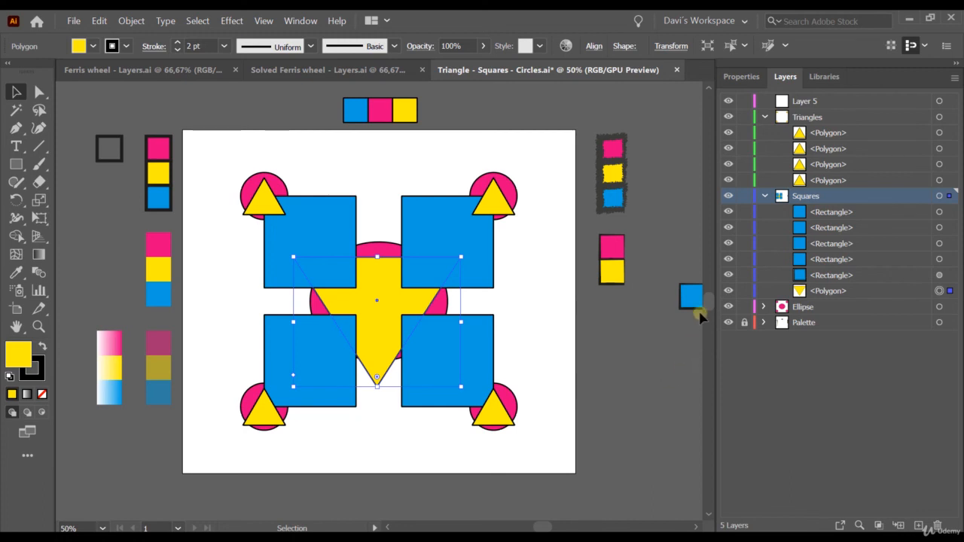
Group the four large blue squares on the artboard and select their group entry inside the Squares layer.
click(443, 233)
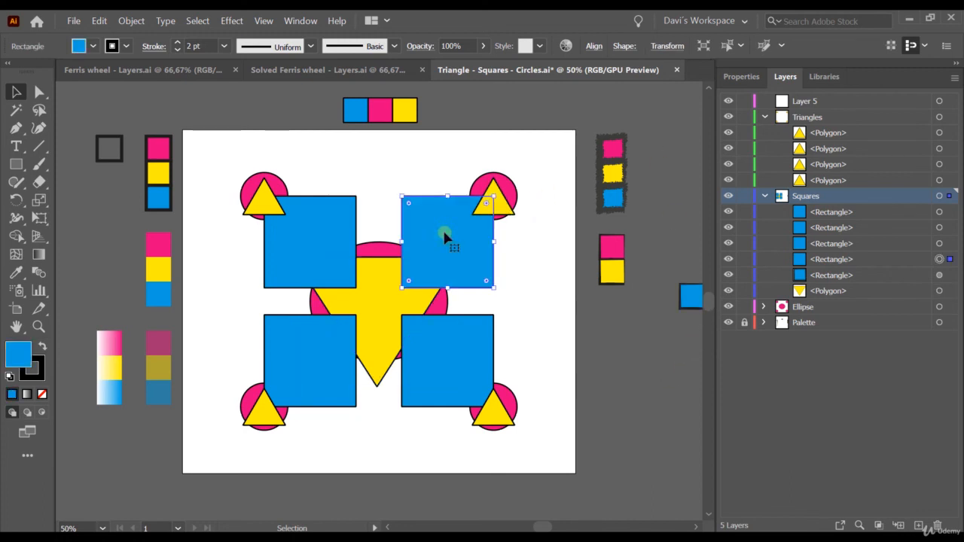
shift+click(317, 237)
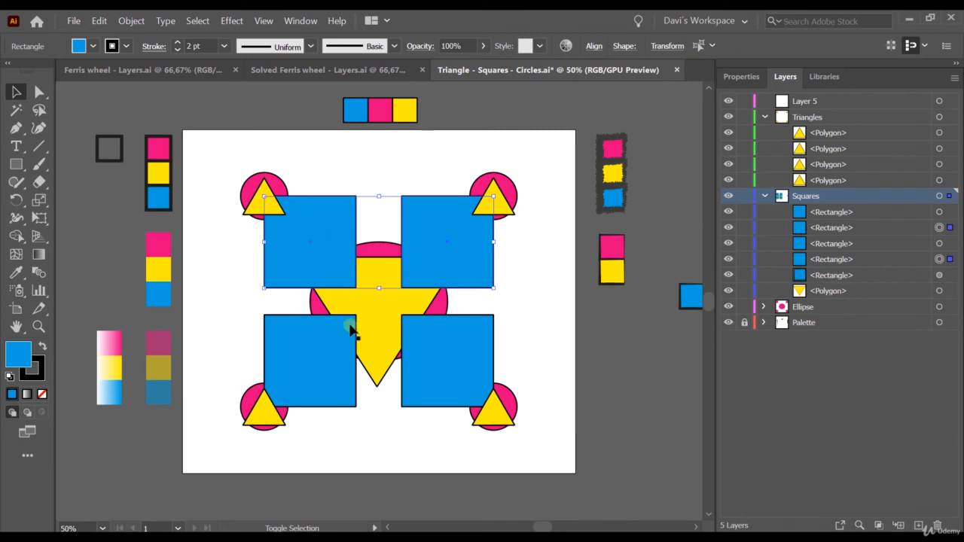
shift+click(312, 333)
shift+click(455, 359)
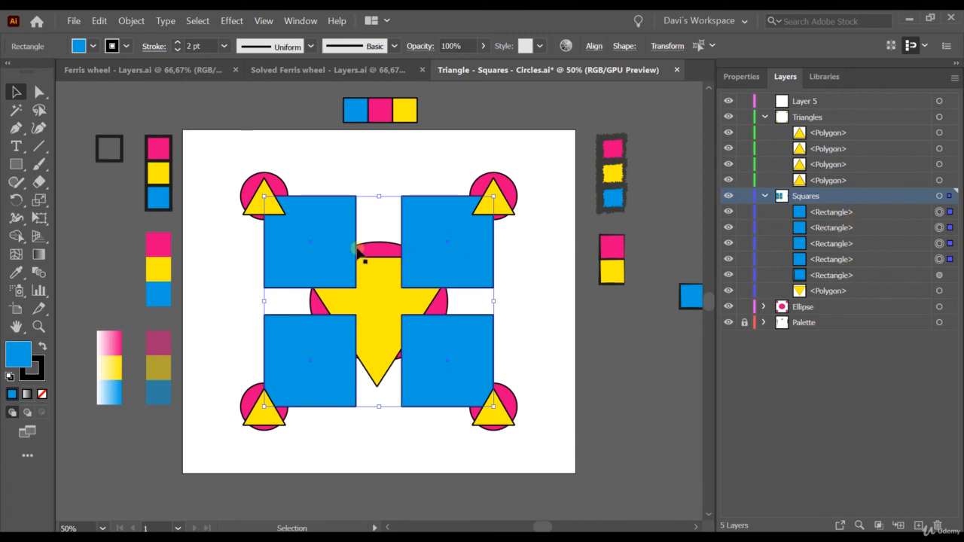
right_click(300, 241)
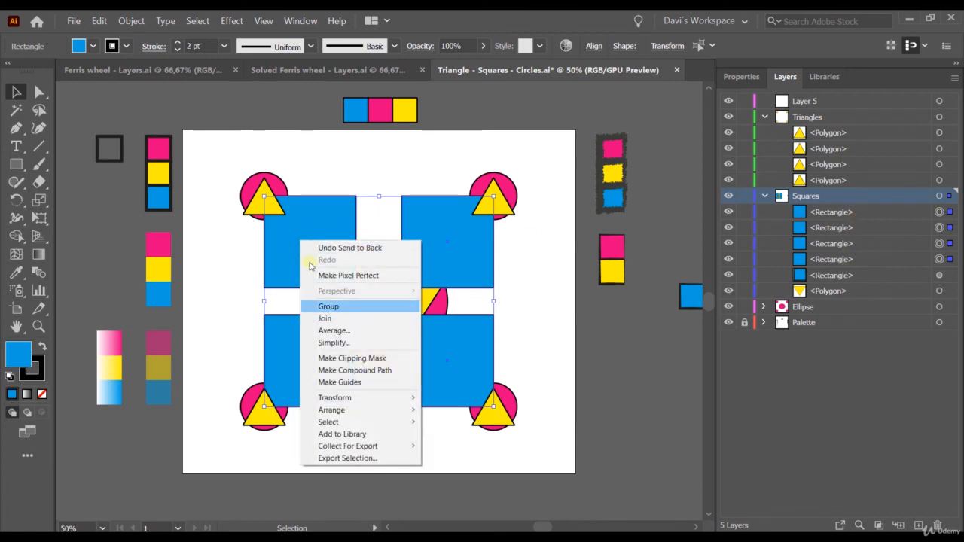
click(351, 307)
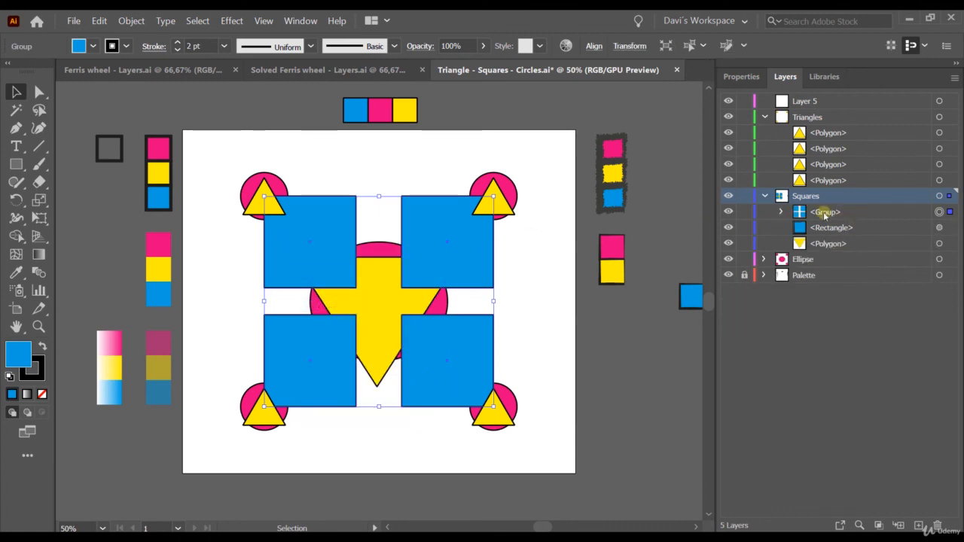
click(823, 211)
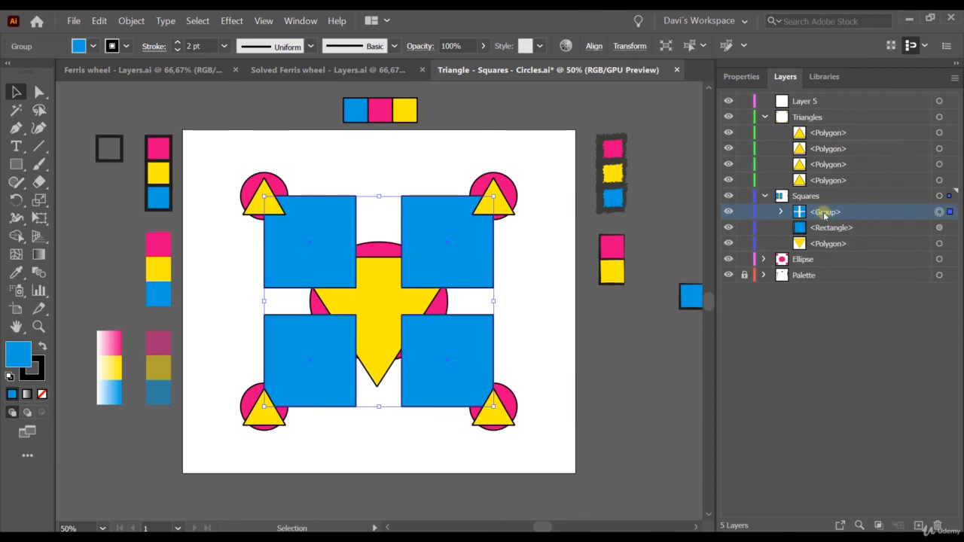